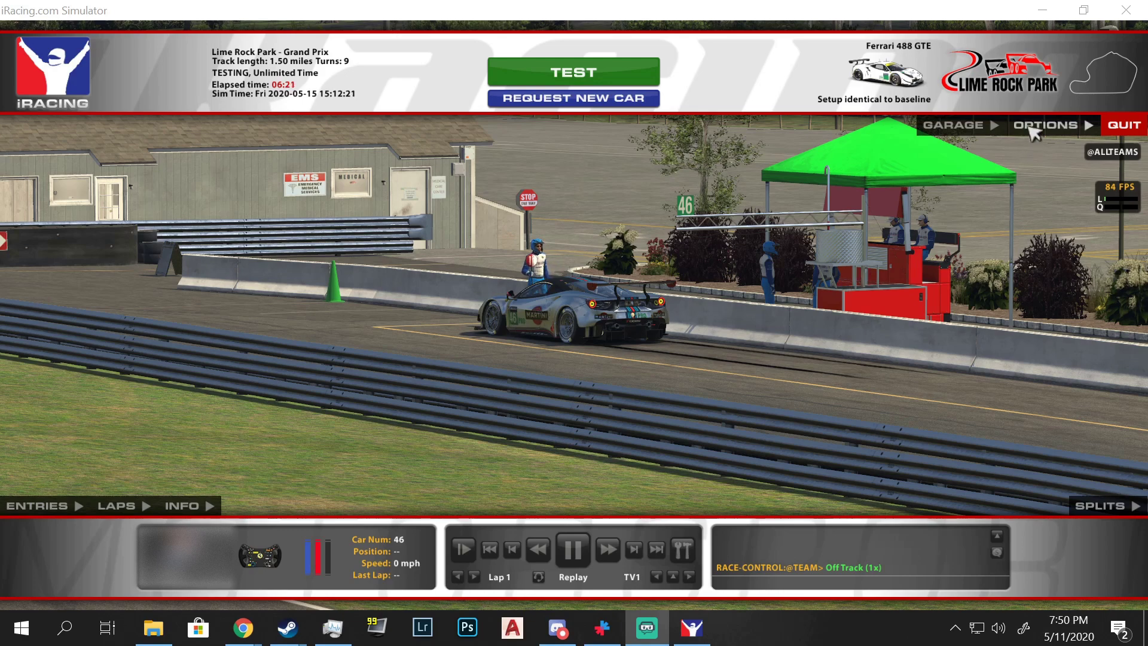
Open the Options dialog from the Lime Rock Park test session screen.
left_click(1030, 125)
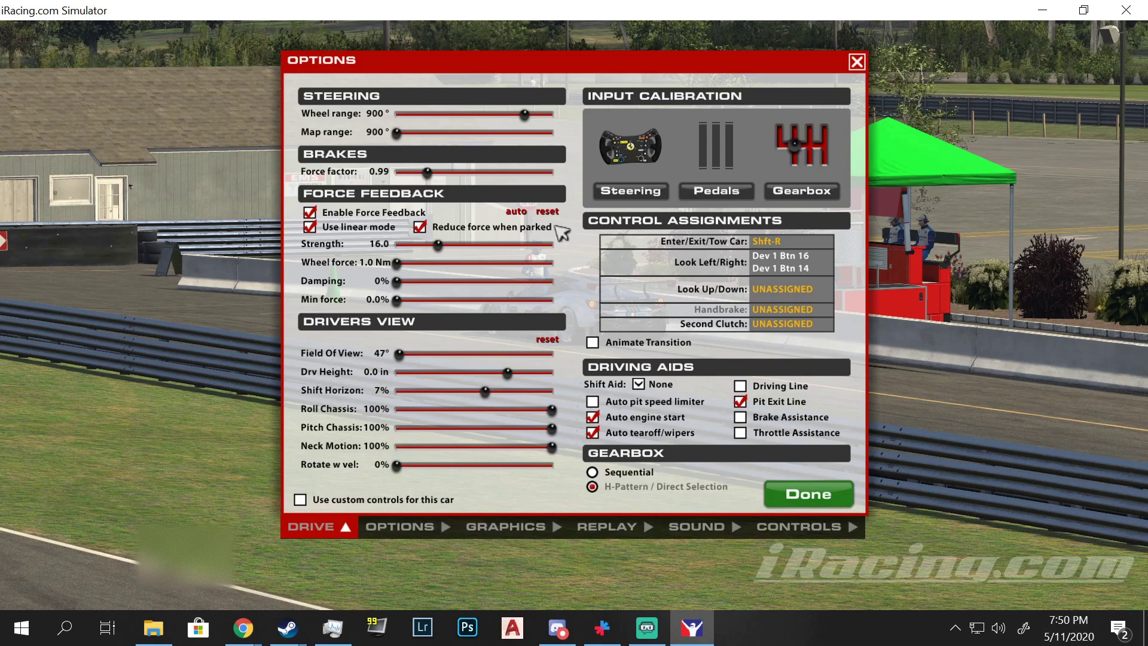
Reopen Options and switch to the CONTROLS page.
left_click(856, 63)
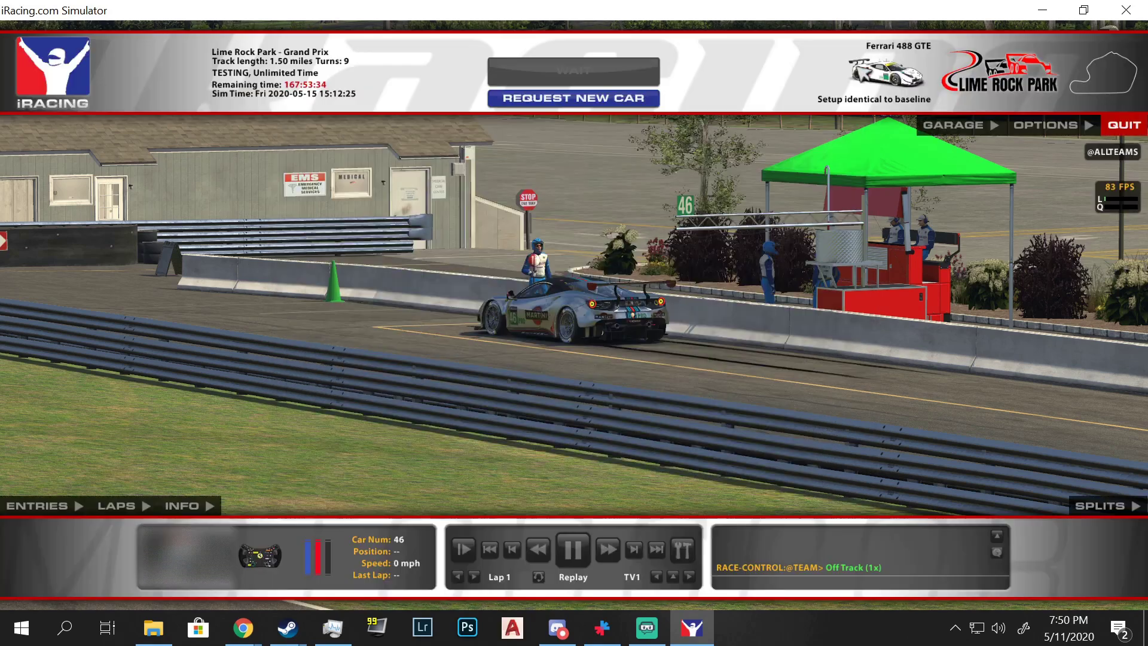
left_click(1031, 127)
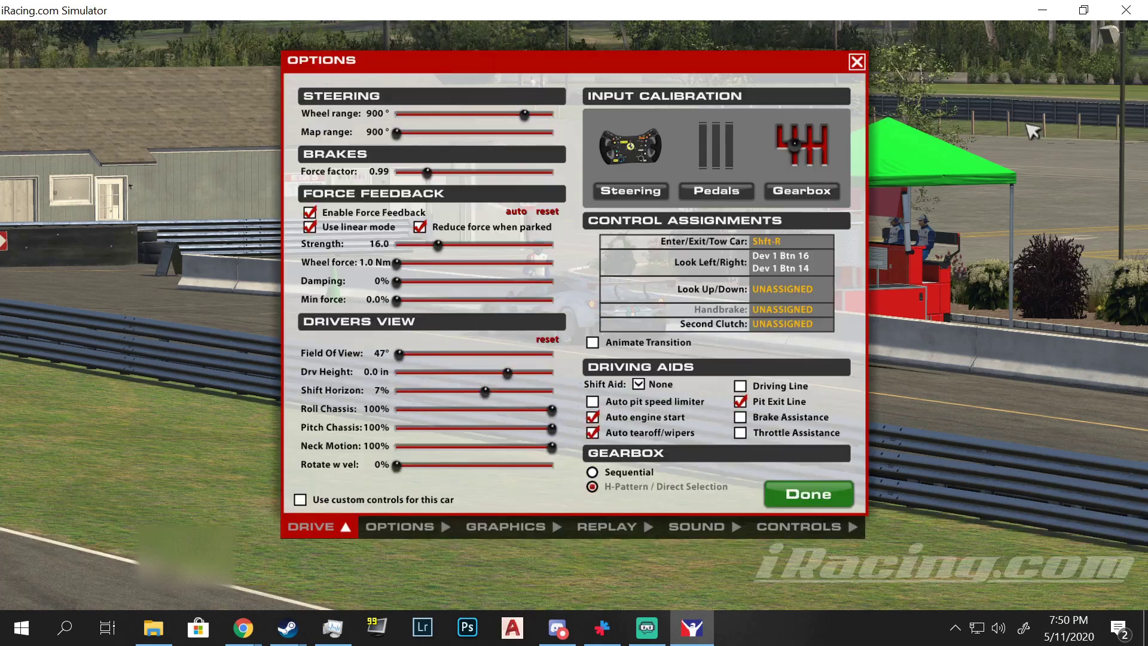
left_click(823, 529)
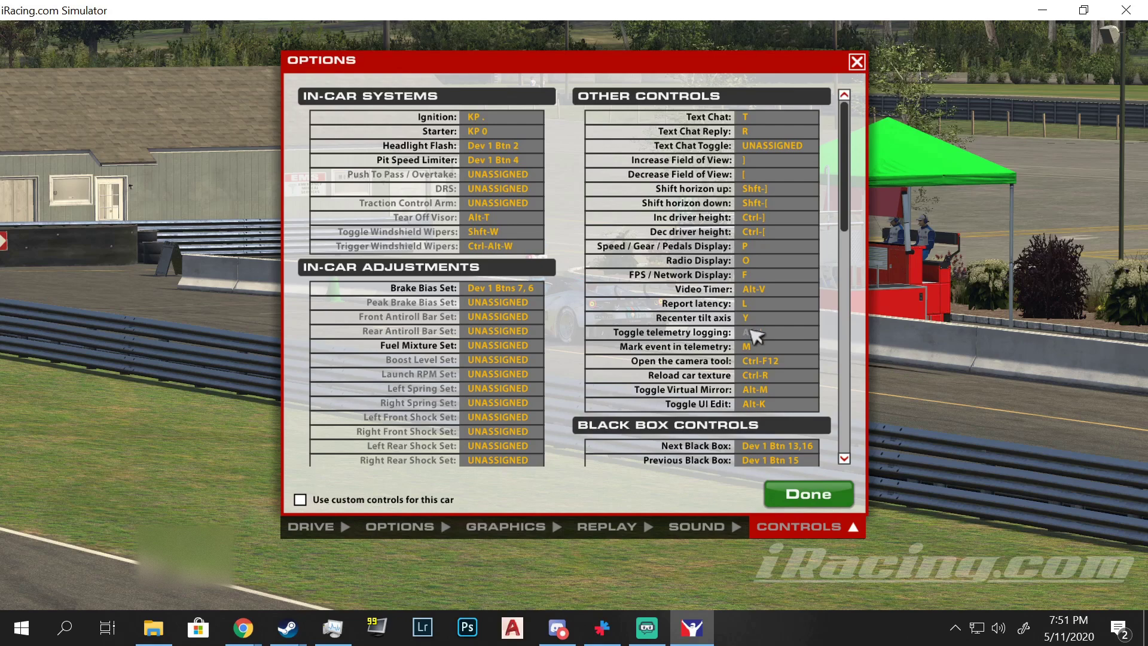
Bind Toggle telemetry logging to Alt-L and close Options with Done.
left_click(772, 334)
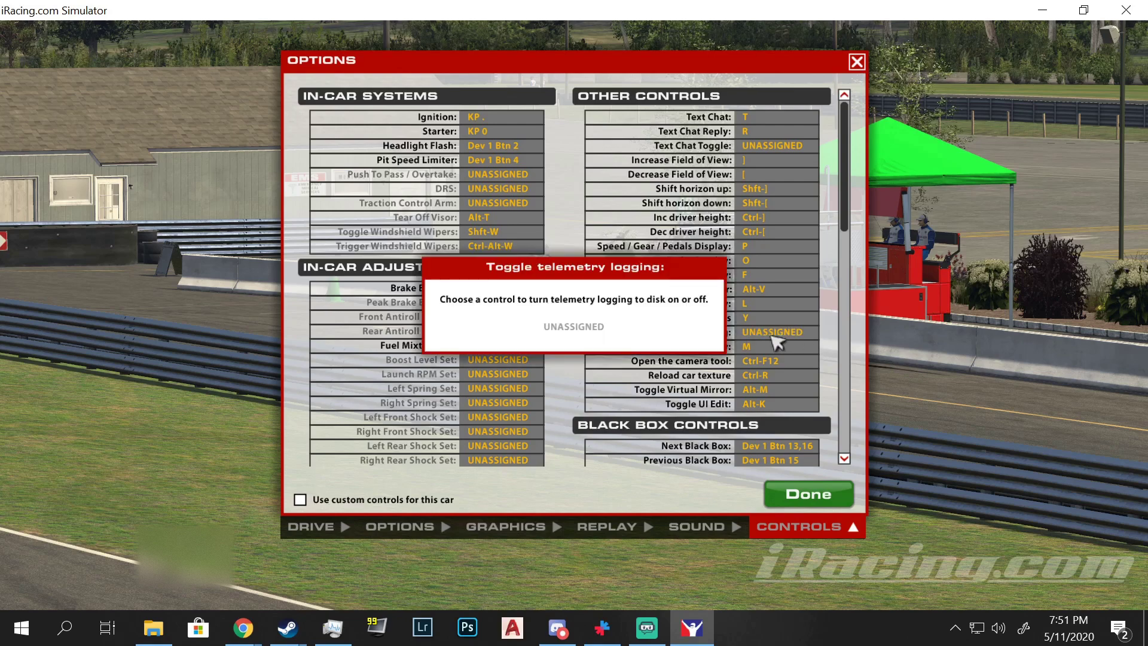
key("alt+l")
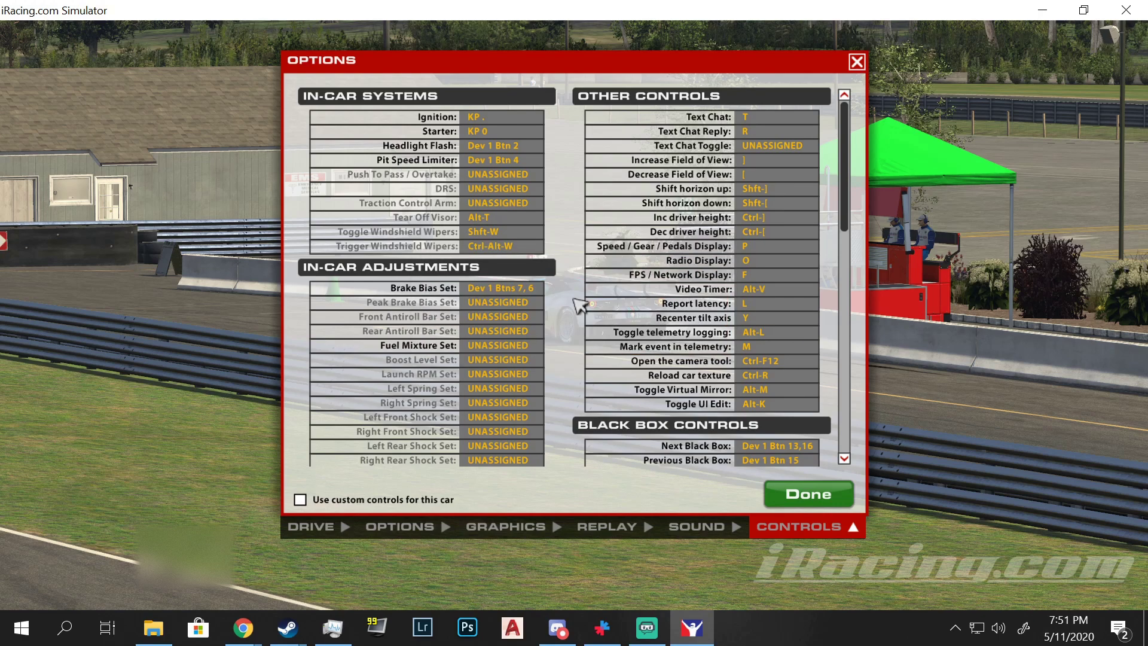
left_click(754, 333)
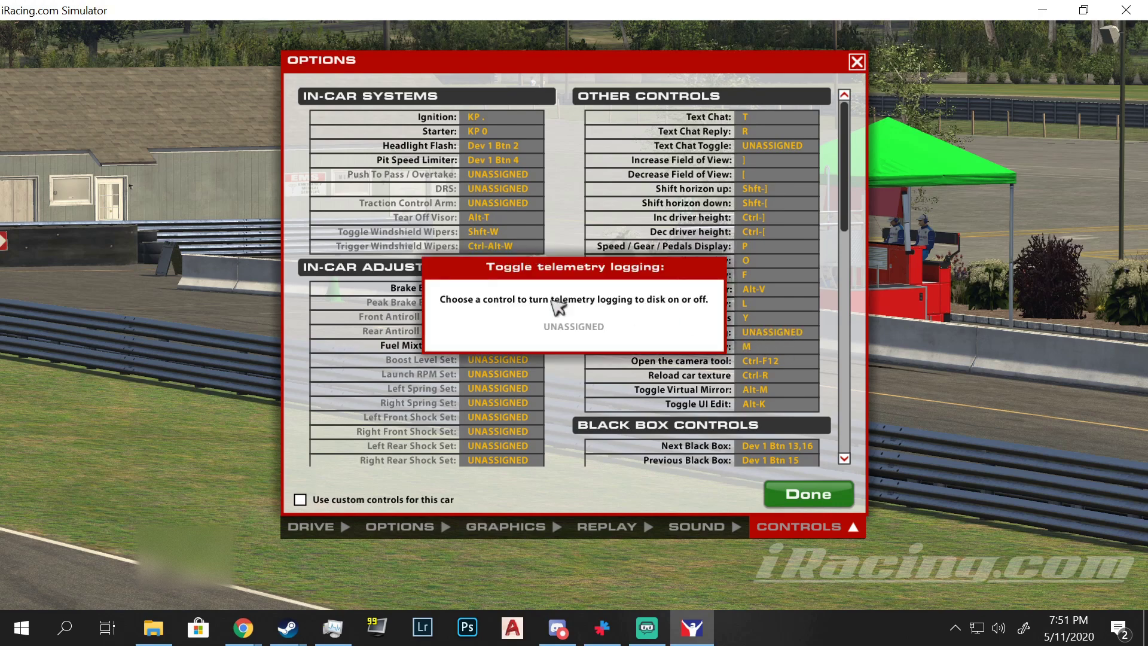
key("alt+l")
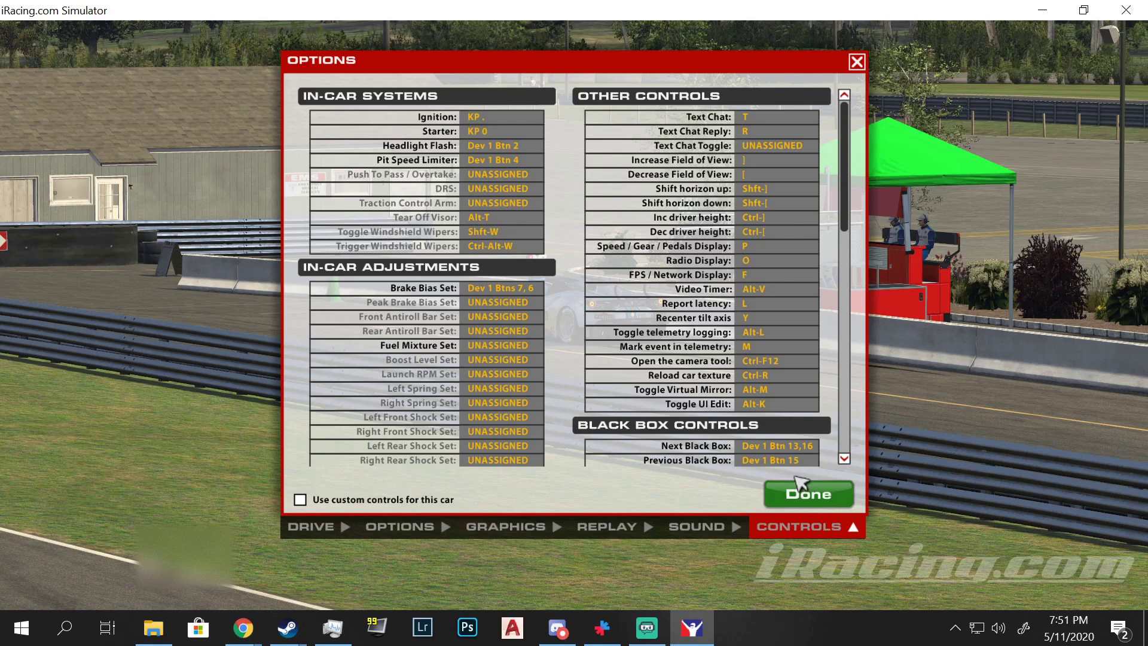
left_click(805, 495)
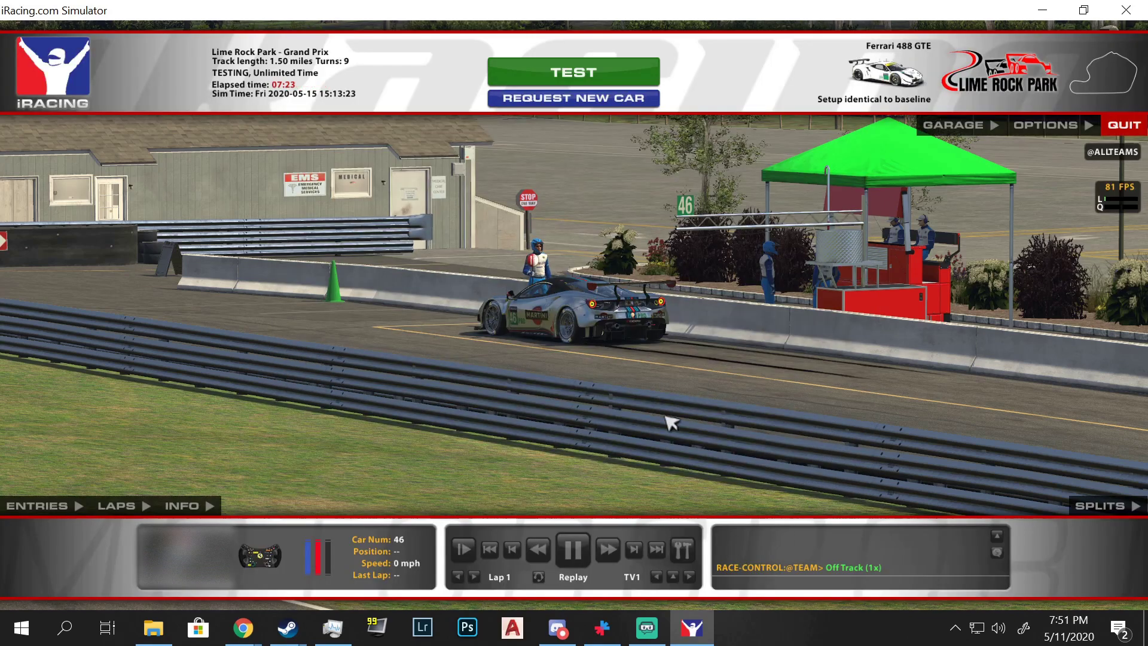
Enter the Ferrari 488 GTE in the Lime Rock Park pit lane via TEST.
left_click(614, 79)
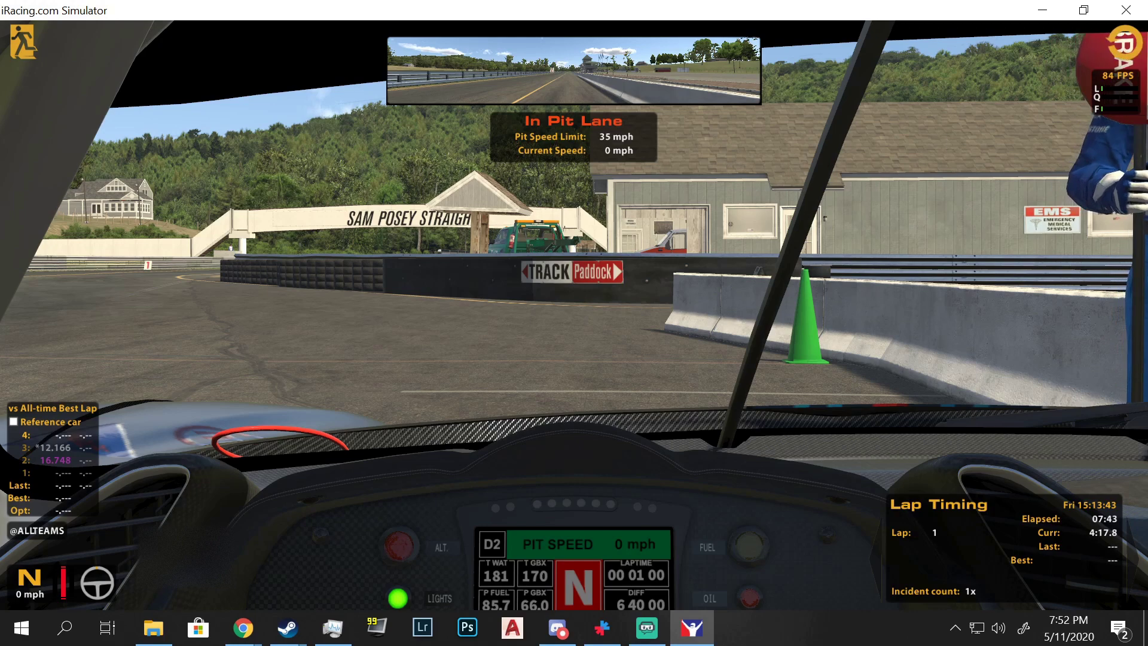
Turn on telemetry logging with Alt-L while parked in the pit lane.
key("alt+l")
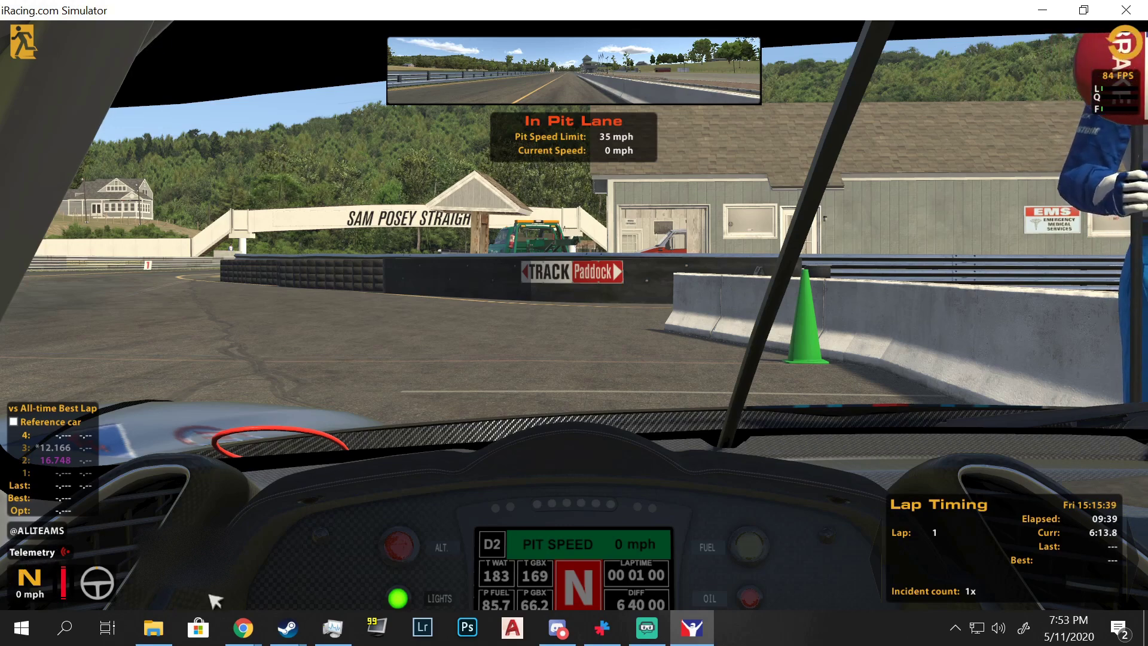
Exit the car back to the session screen with Escape, then choose QUIT.
key("Escape")
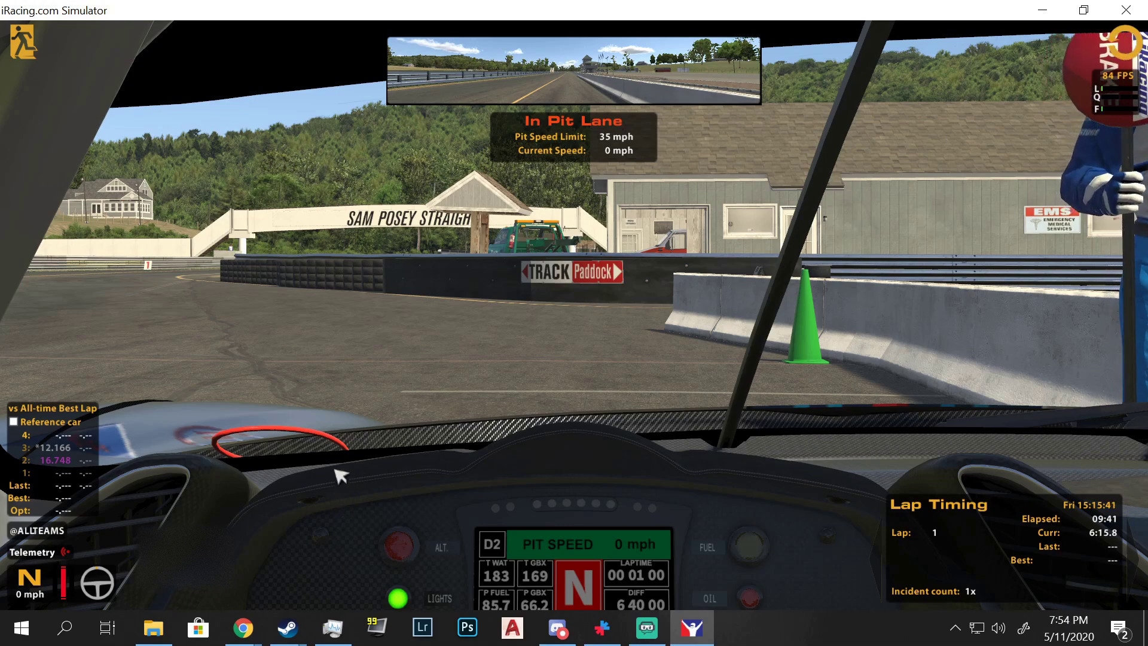
key("Escape")
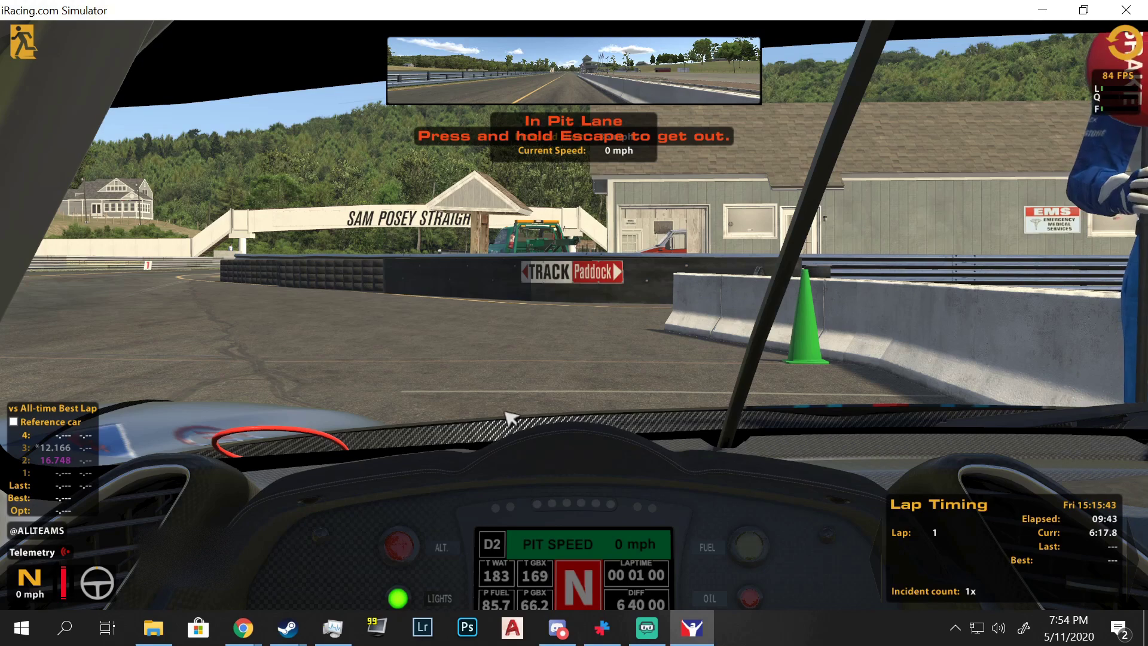
key("Escape")
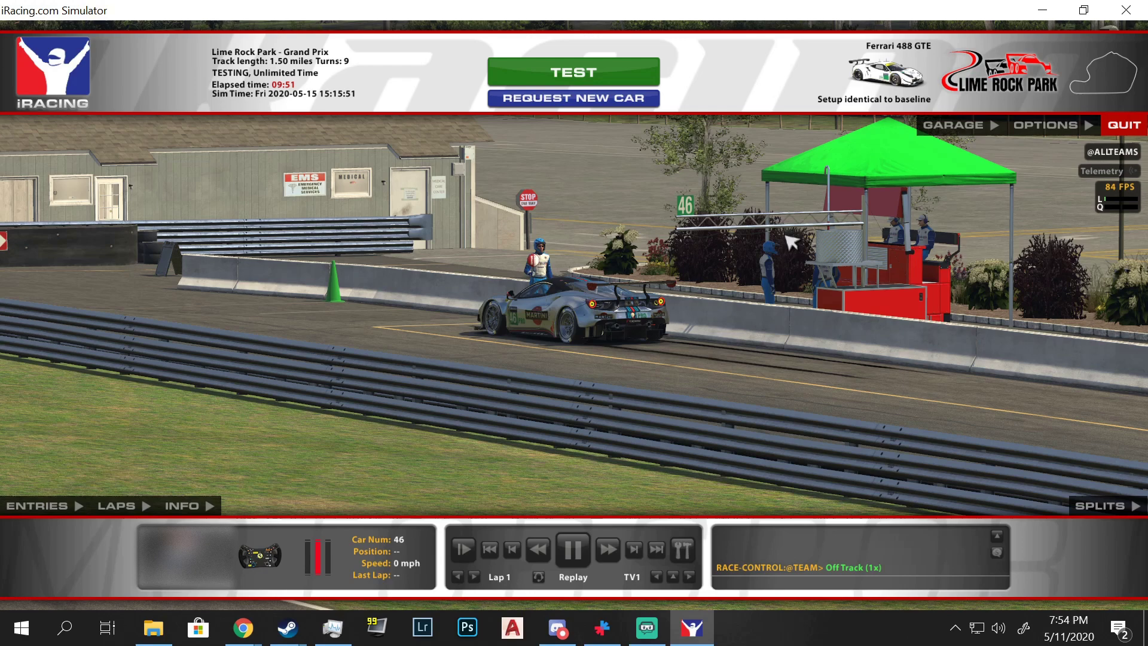
left_click(1124, 127)
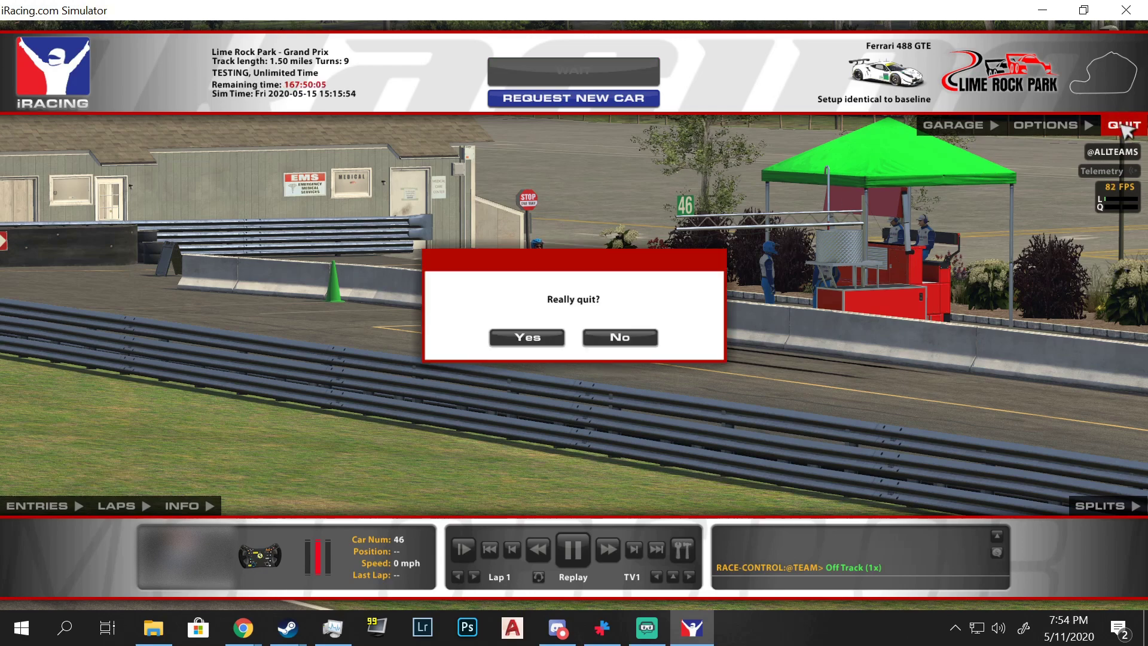
Confirm quitting the session and close the Save Replay dialog unsaved.
left_click(527, 339)
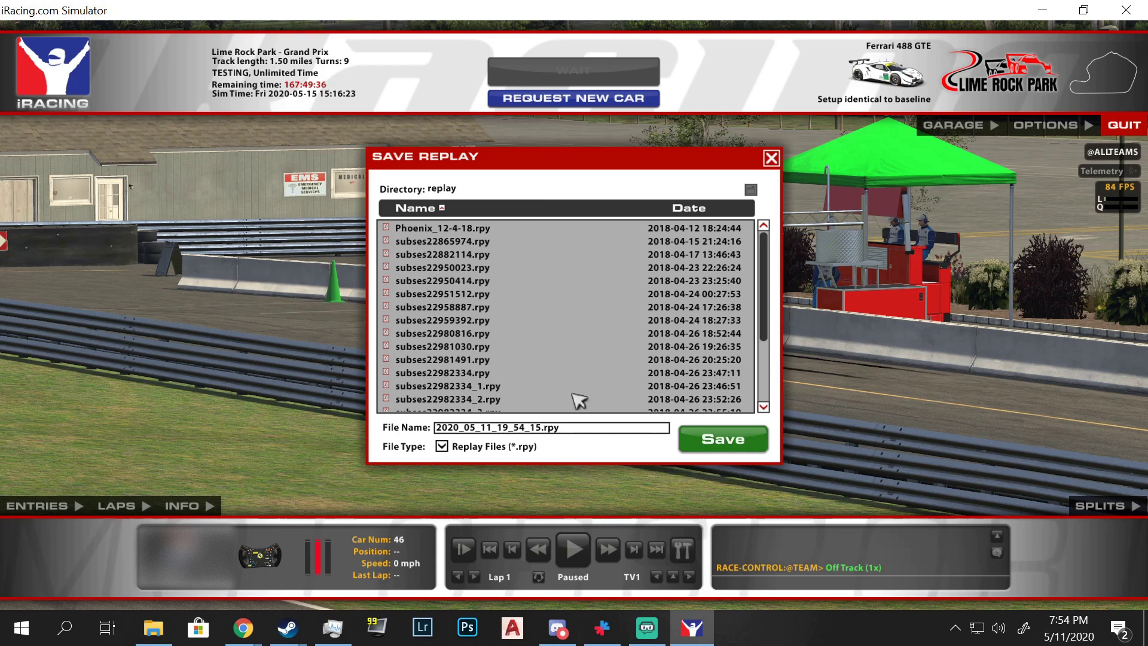
left_click(771, 158)
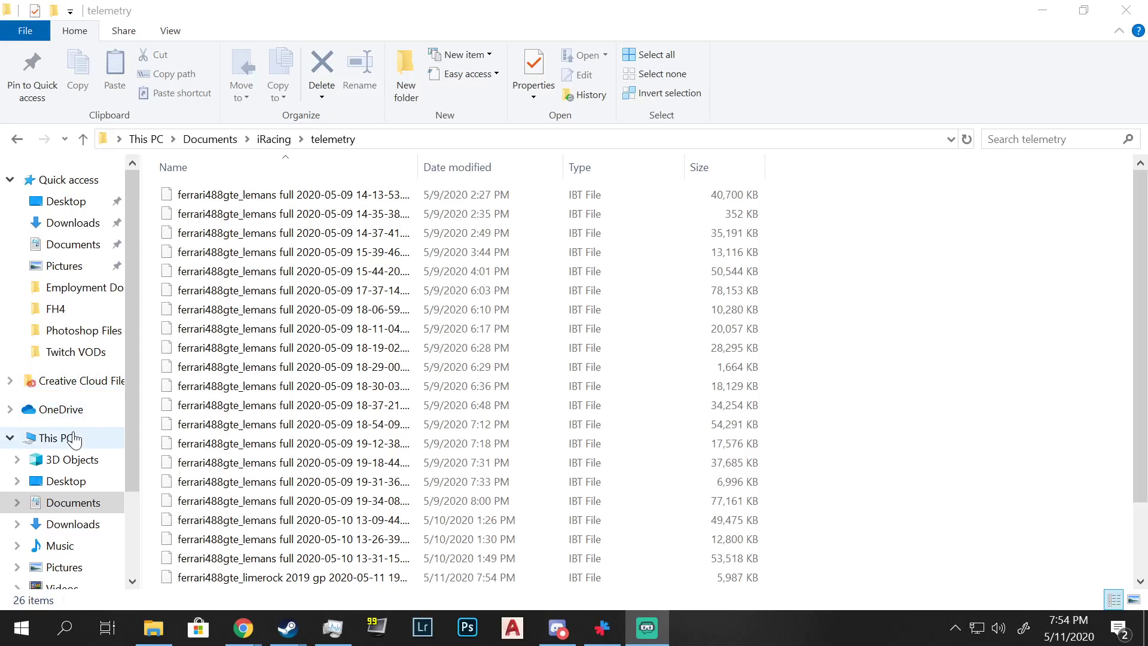
Browse to Documents\iRacing\telemetry in File Explorer to find the new ferrari488gte_limerock IBT file.
left_click(66, 437)
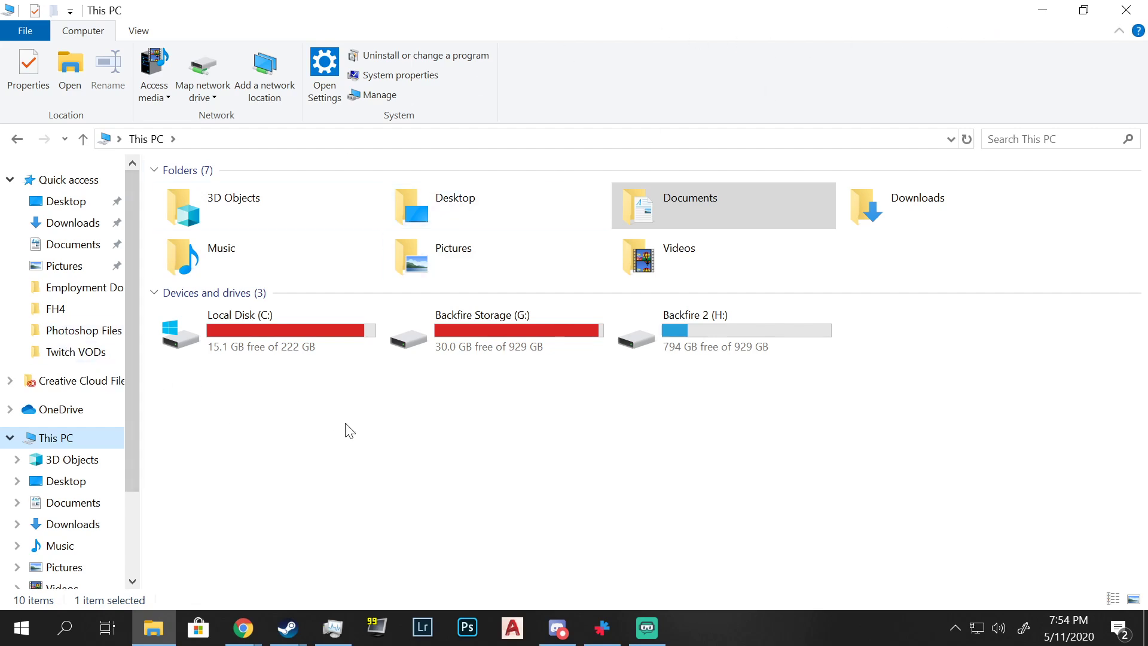
left_click(73, 245)
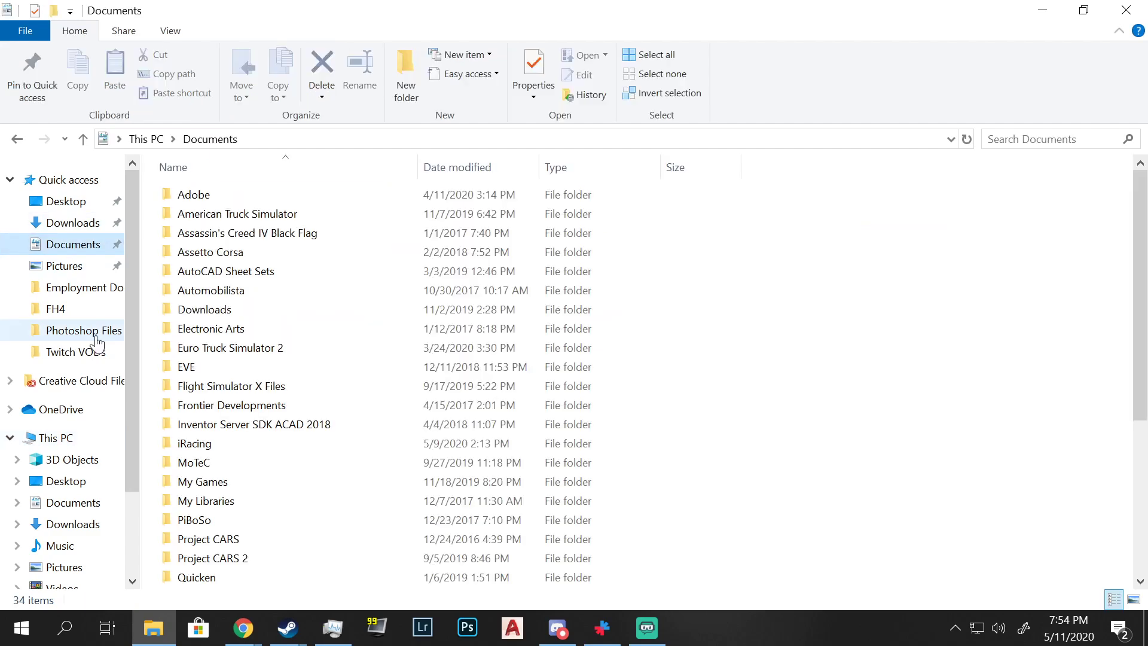
double_click(241, 444)
double_click(239, 384)
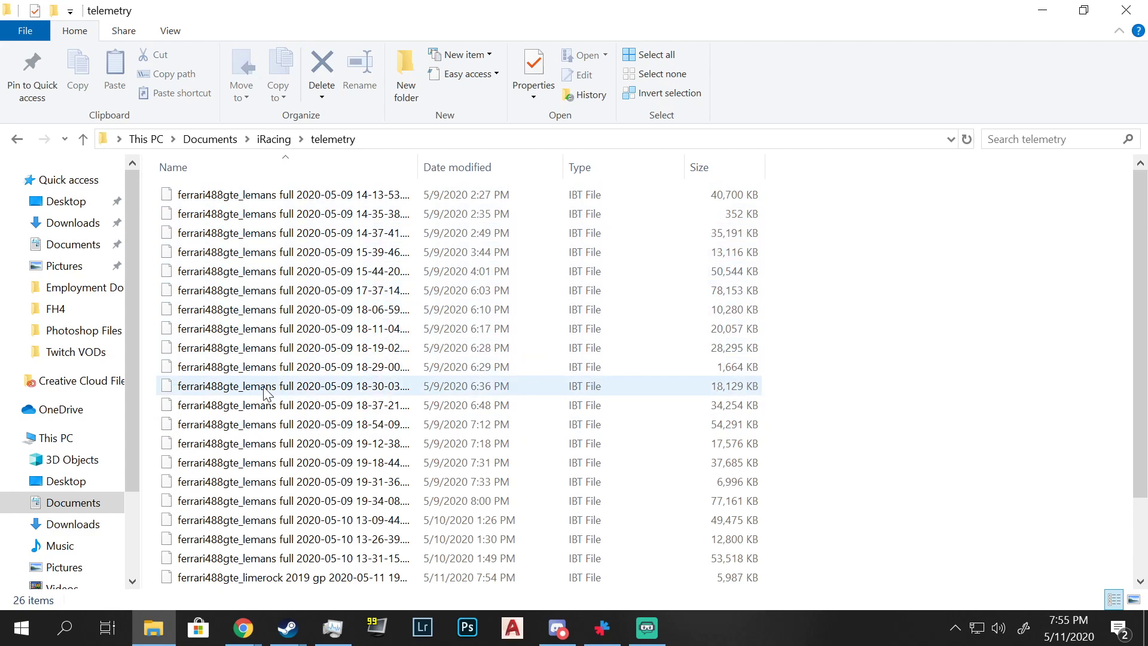
scroll(272, 446, "down", 2)
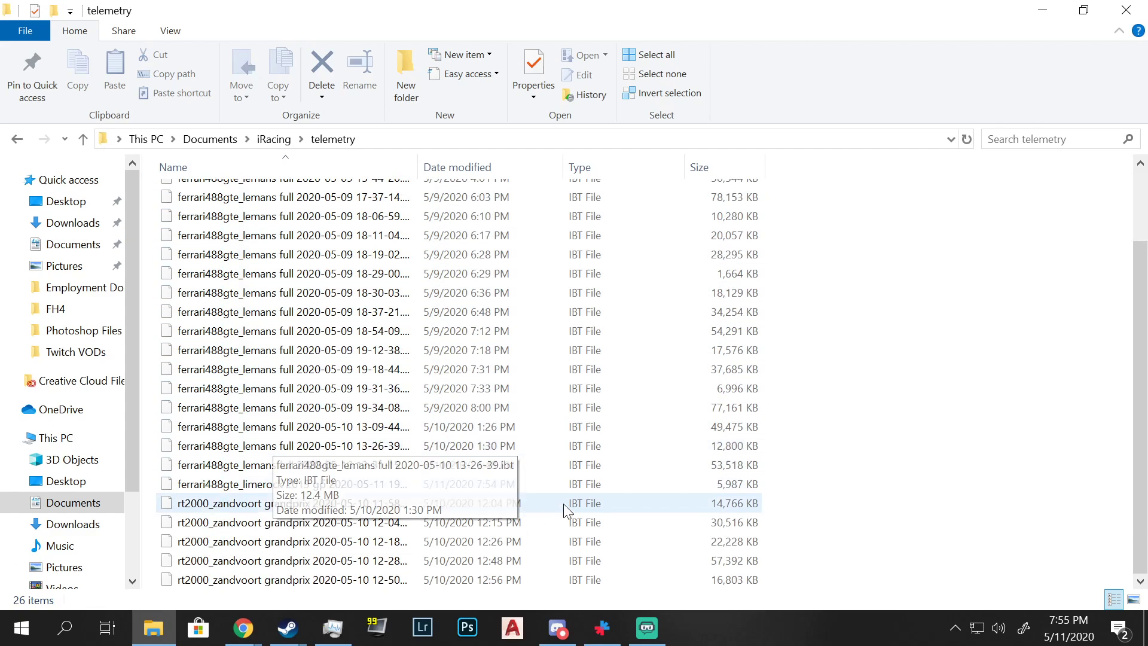
scroll(473, 502, "up", 2)
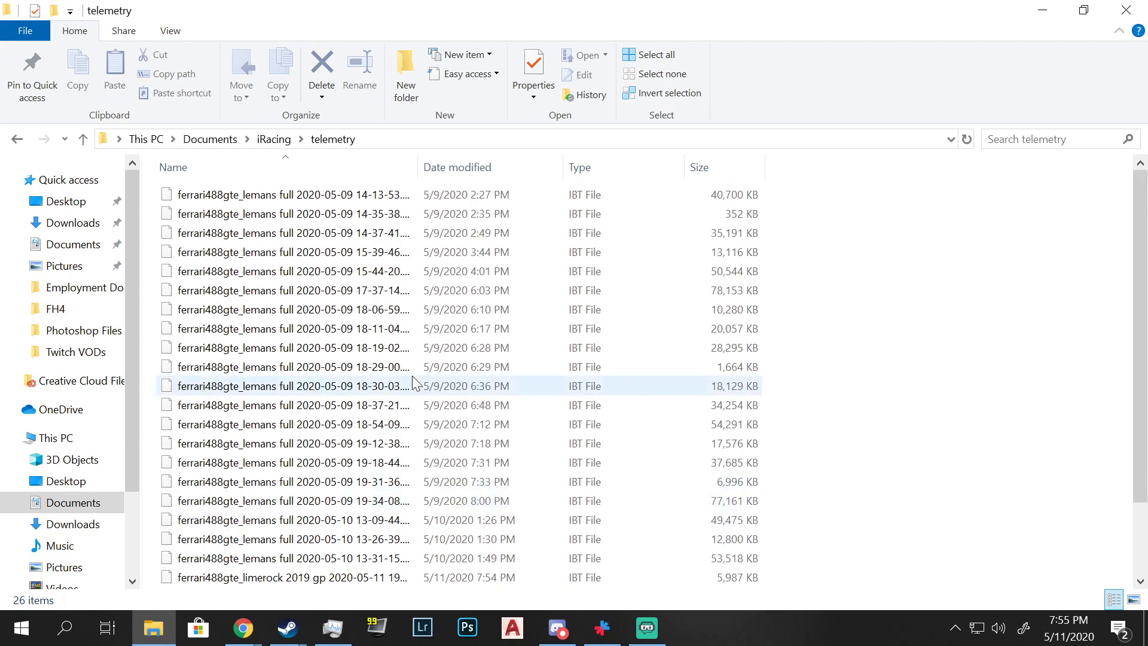
scroll(412, 198, "down", 2)
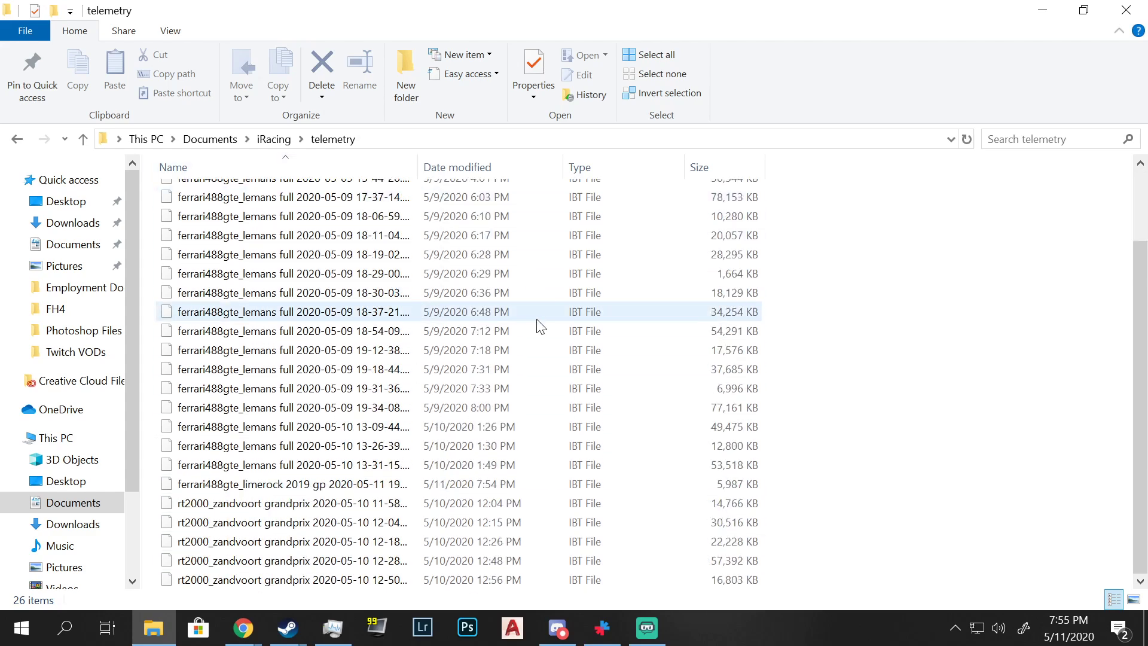
scroll(513, 414, "up", 2)
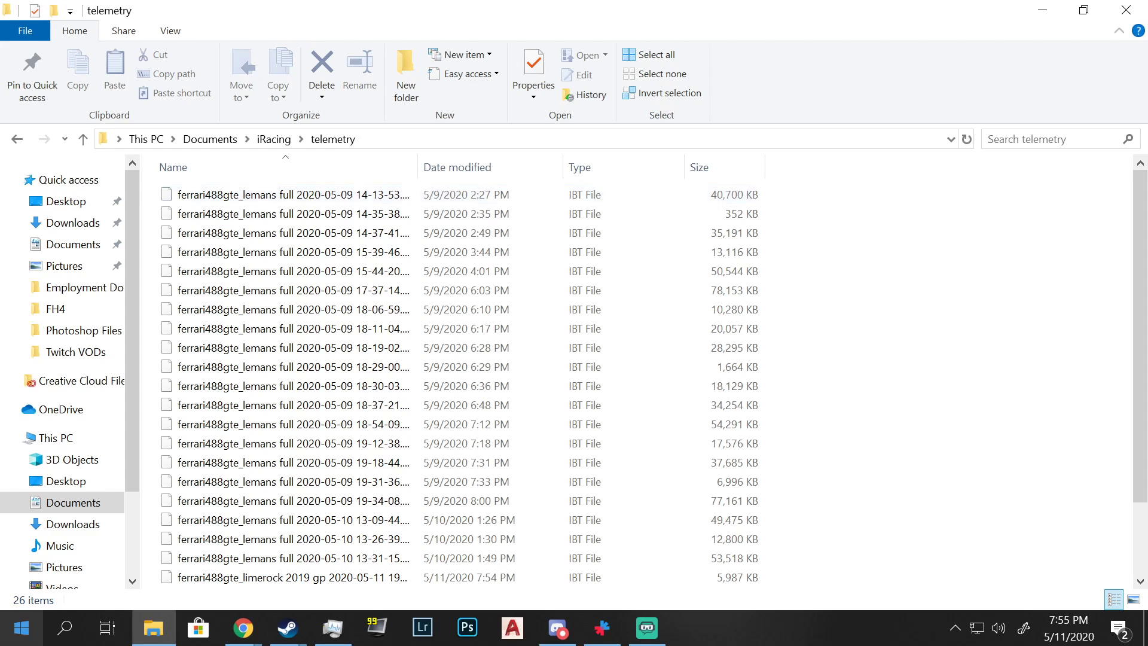
left_click(14, 627)
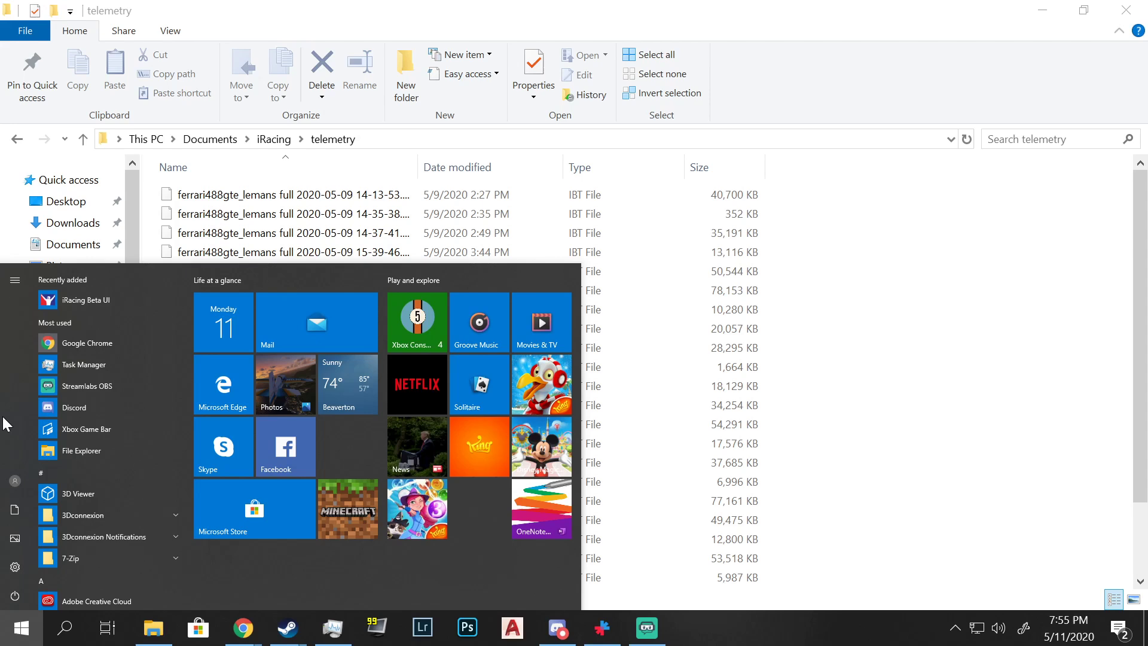
type("mot")
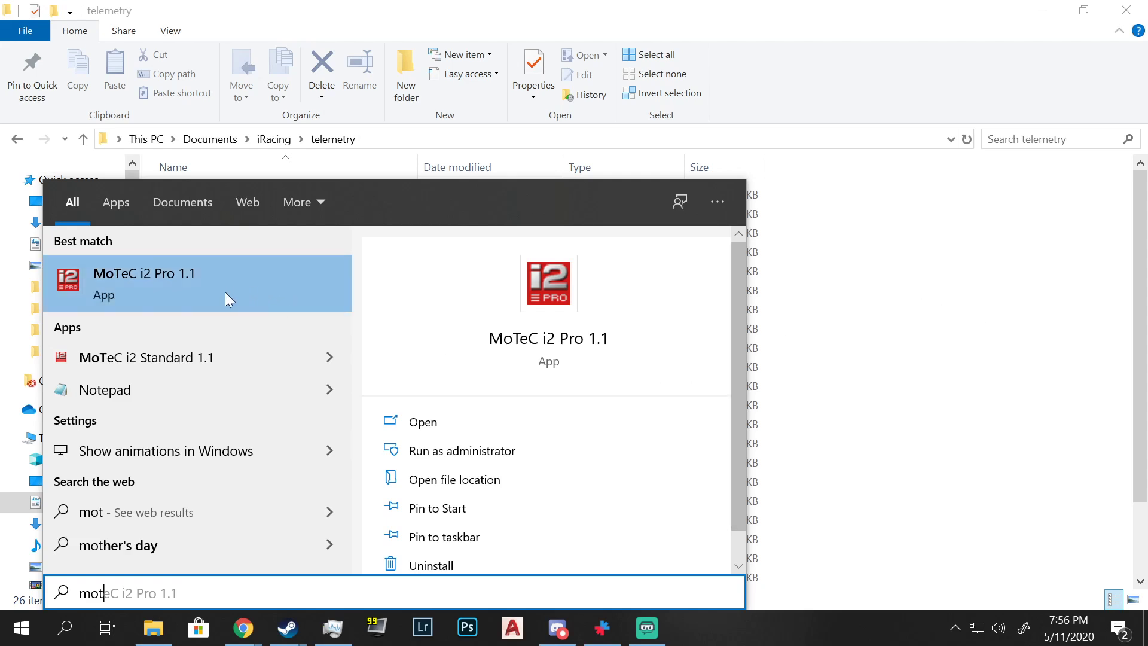
left_click(886, 299)
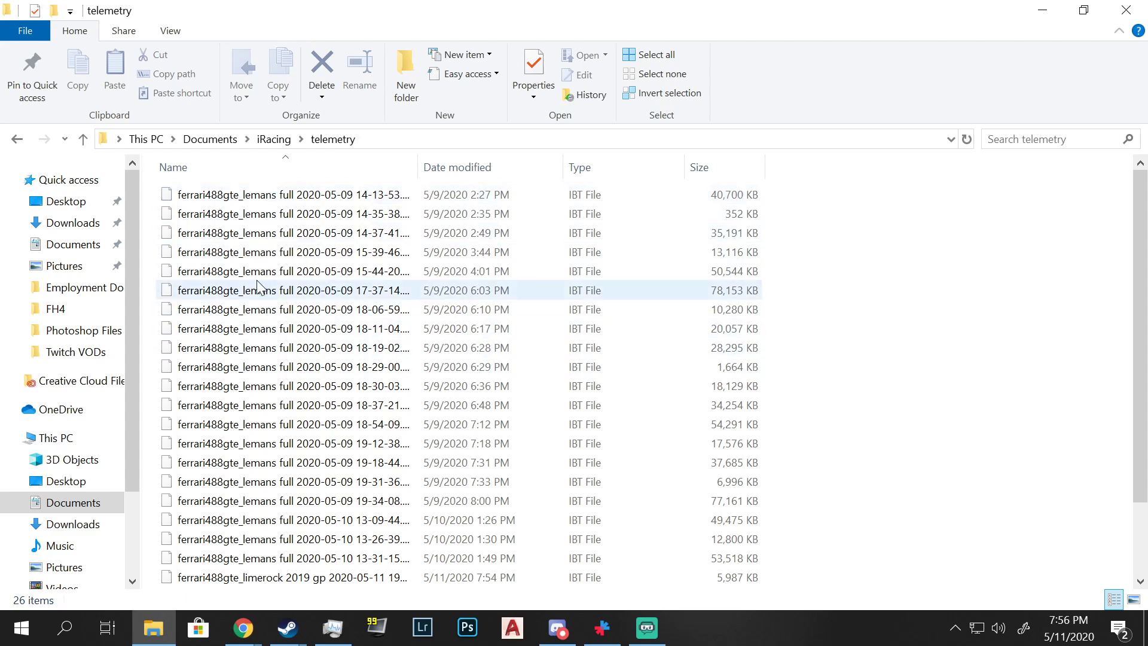
scroll(353, 239, "down", 2)
scroll(353, 239, "up", 2)
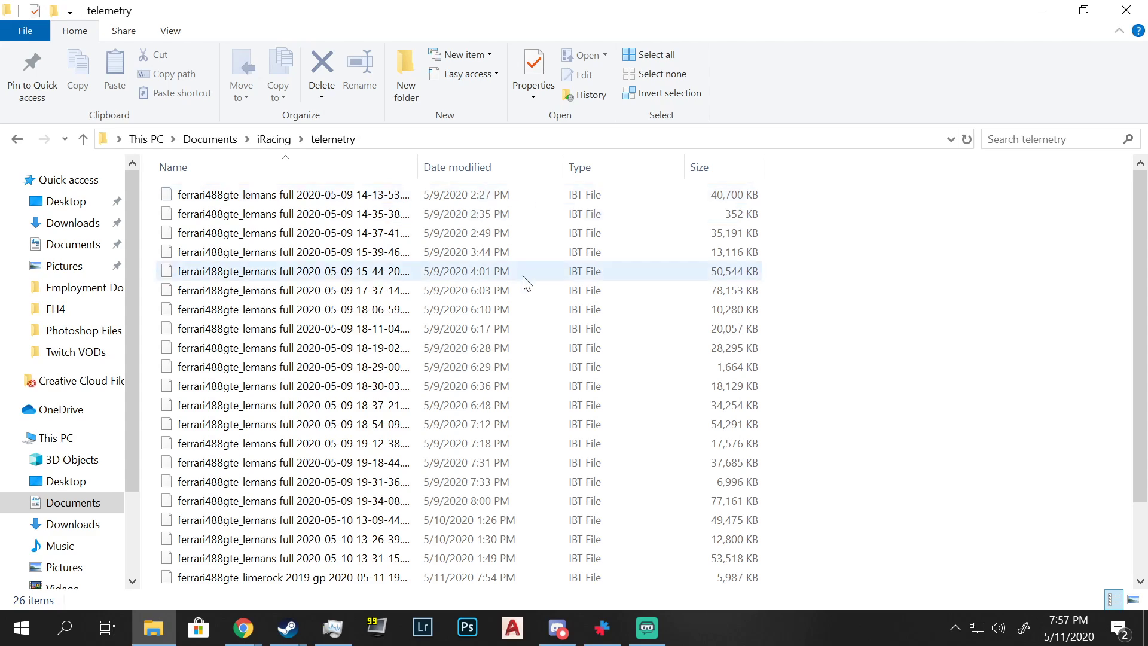
scroll(550, 293, "down", 2)
scroll(553, 317, "up", 2)
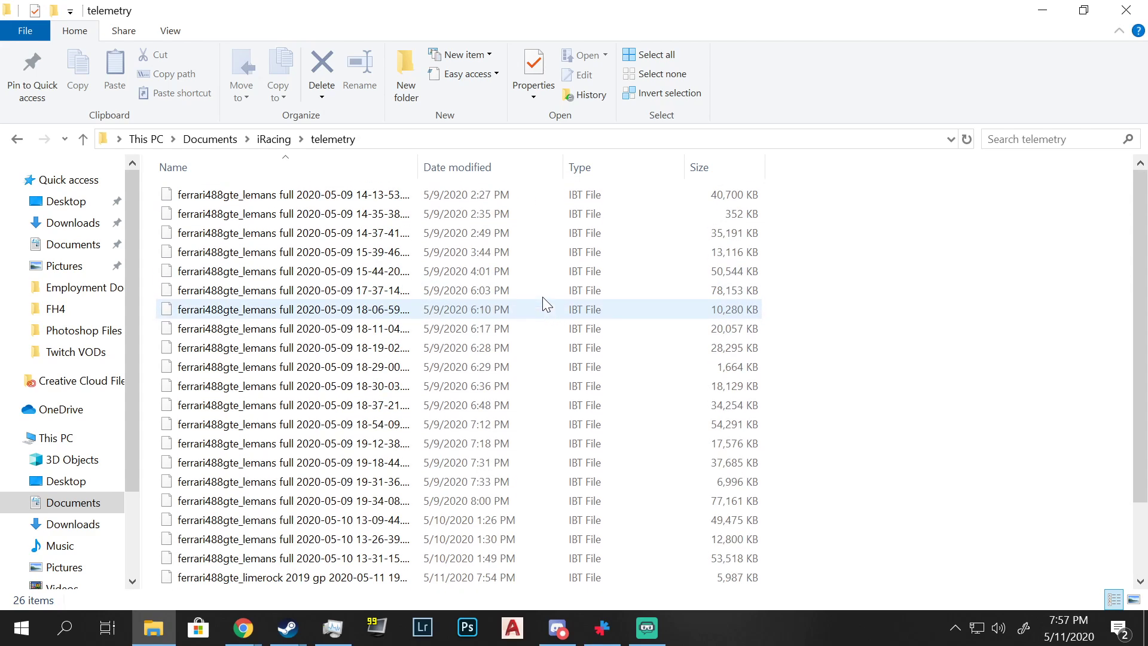